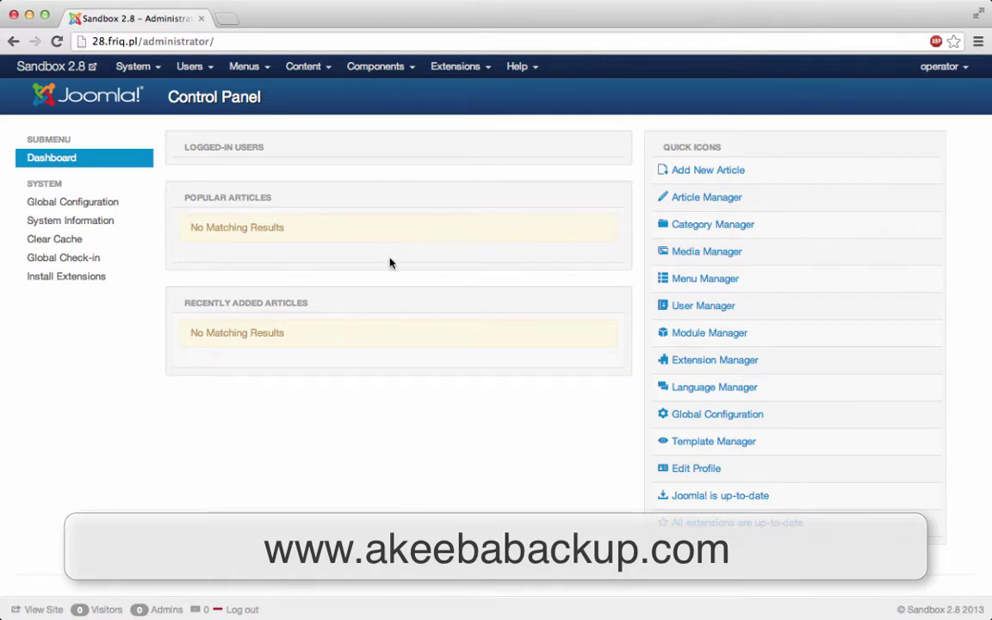
- Open the Akeeba Backup component and go to its page for starting a new backup
click(390, 67)
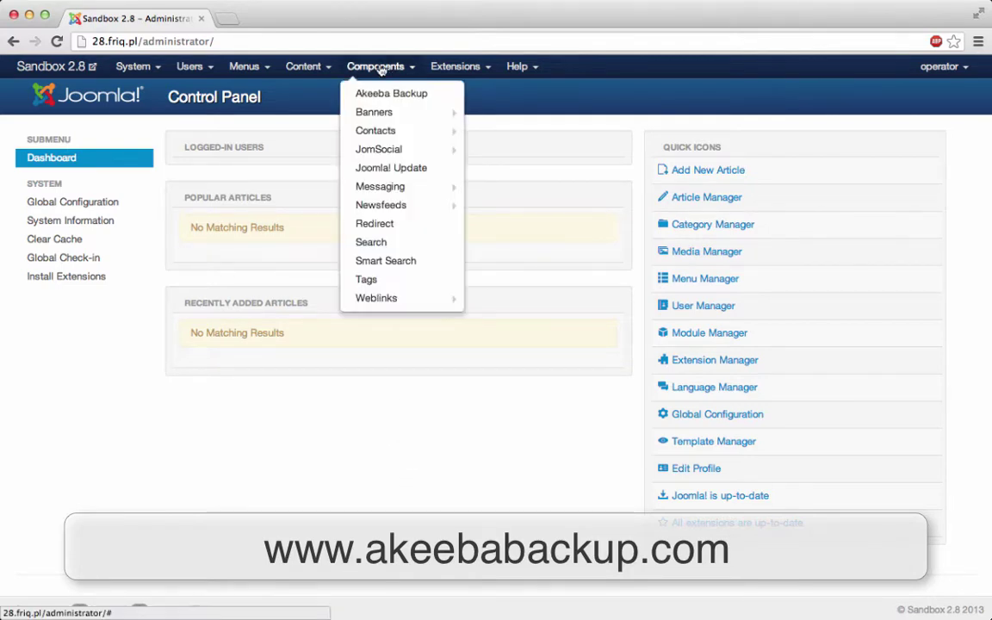
click(437, 95)
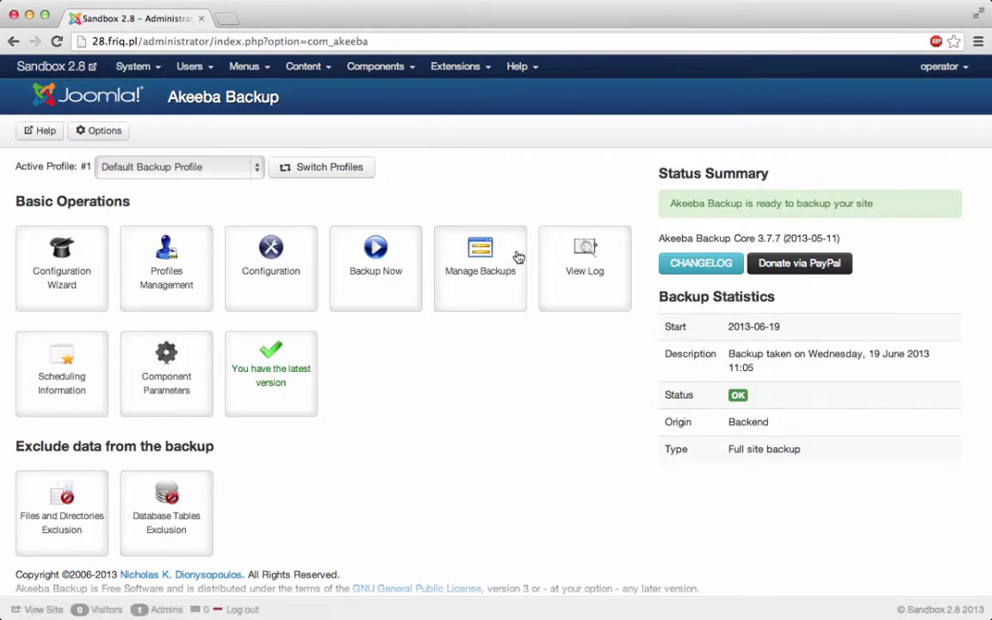
click(377, 259)
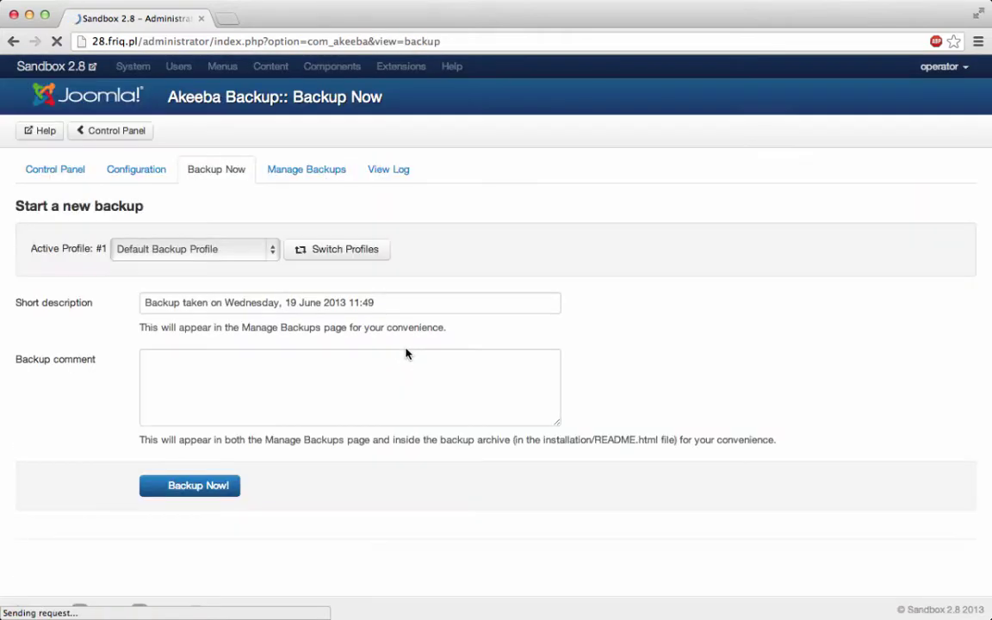
- Prefix the backup's short description with "UPGRADE JS", leave the comment empty and run the backup
click(414, 303)
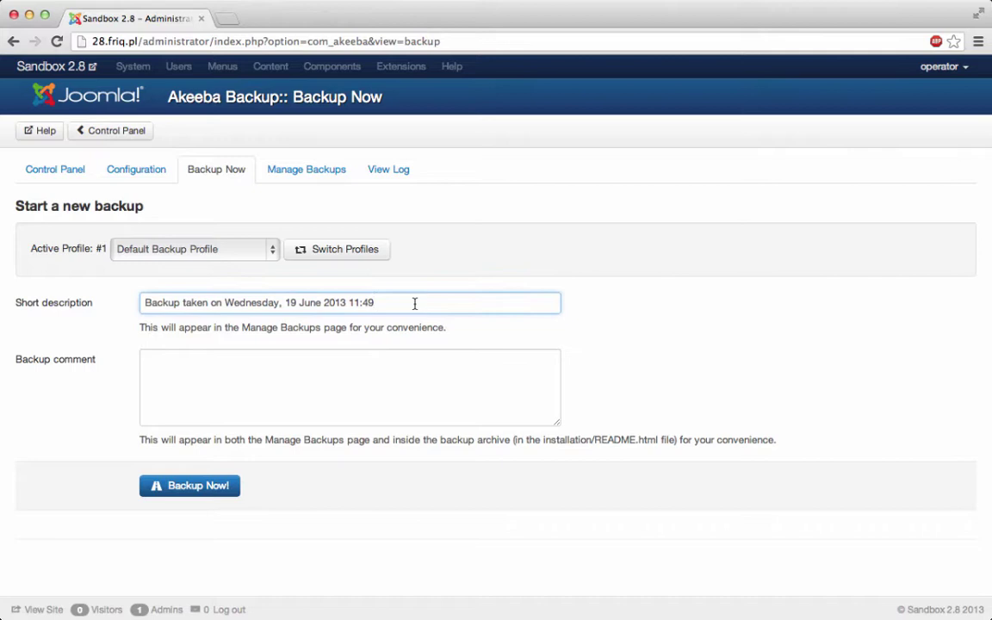
key(super+Left)
text(UPGRADE)
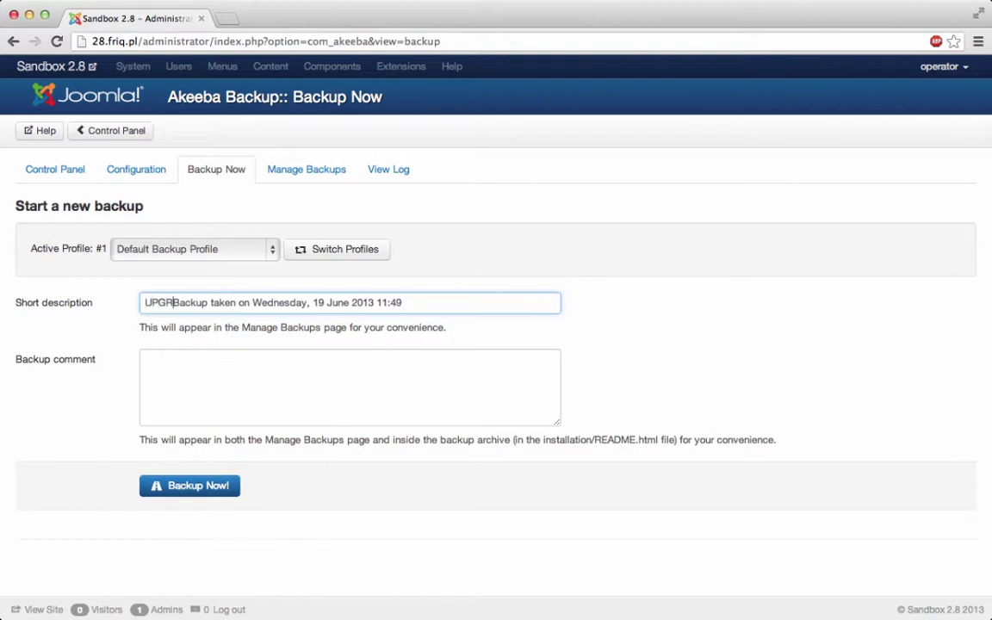
text( JS)
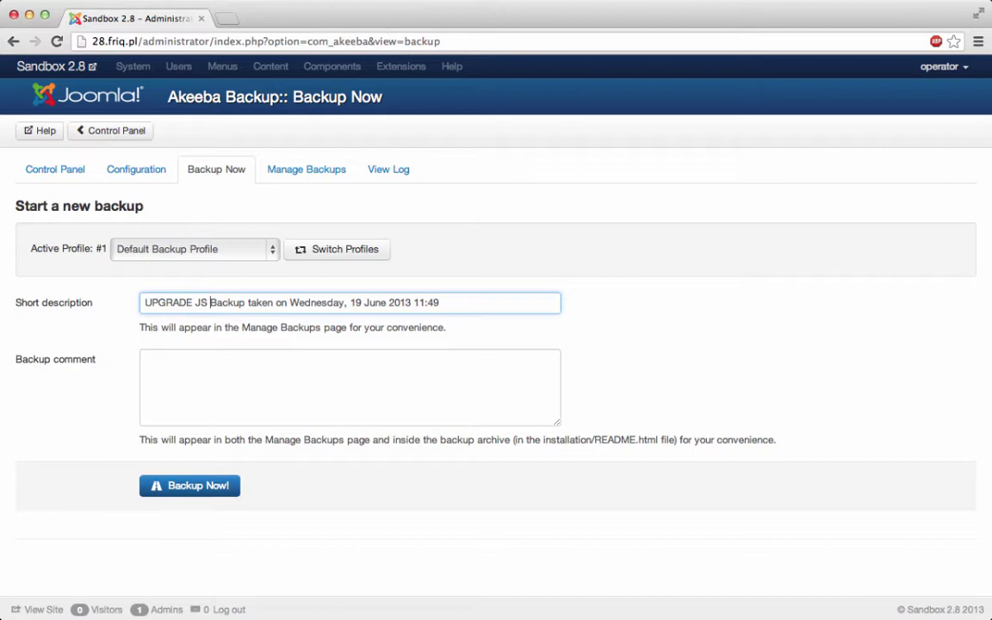
click(287, 303)
click(380, 383)
click(652, 415)
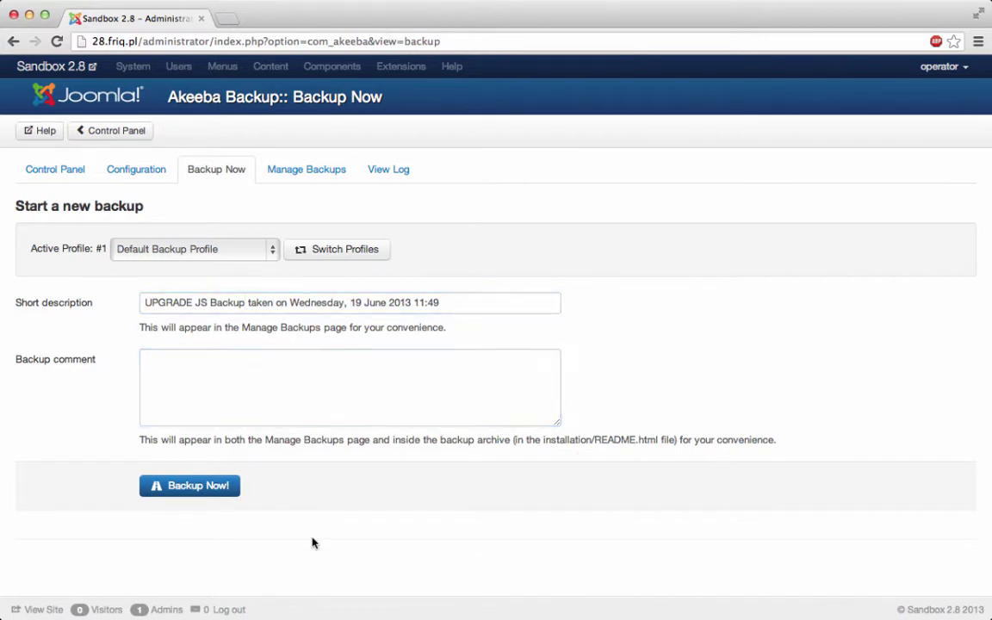
click(197, 491)
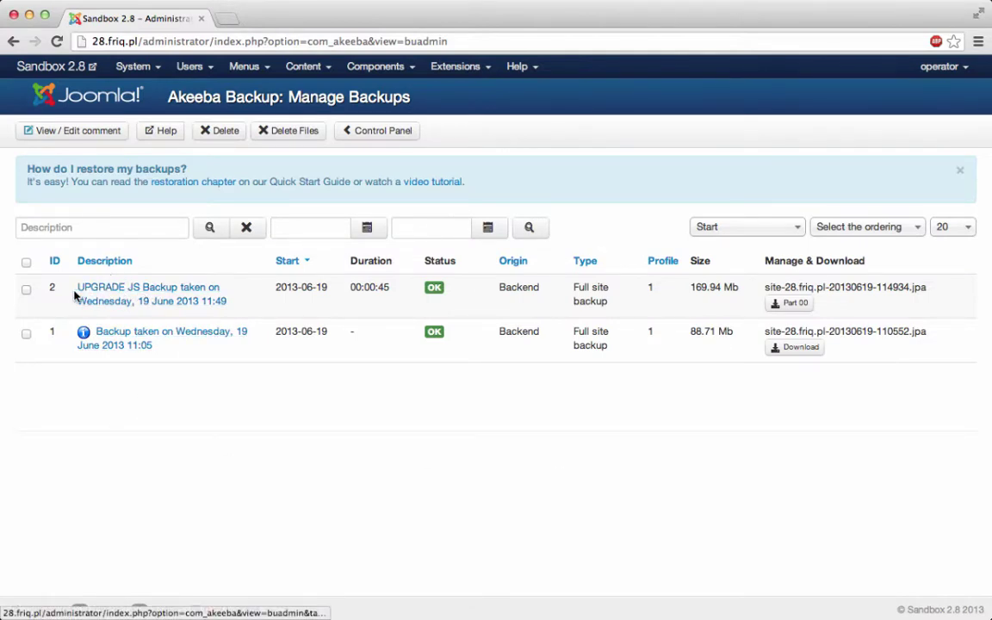
- Download Part 00 of the "UPGRADE JS" backup from the list of managed backups
drag(77, 287, 130, 281)
click(350, 445)
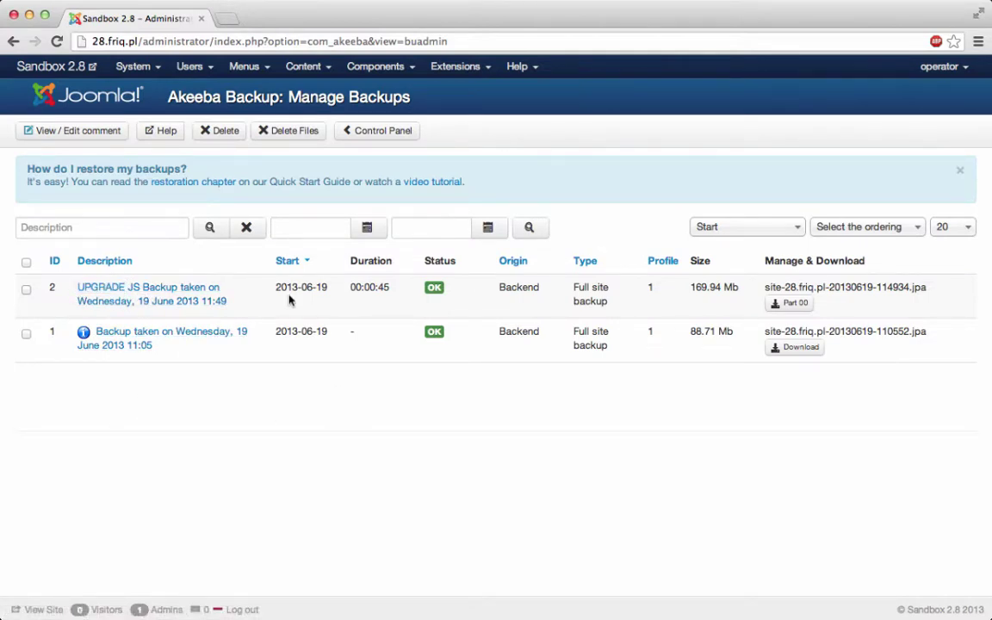
drag(355, 286, 390, 303)
click(505, 376)
click(788, 303)
click(611, 256)
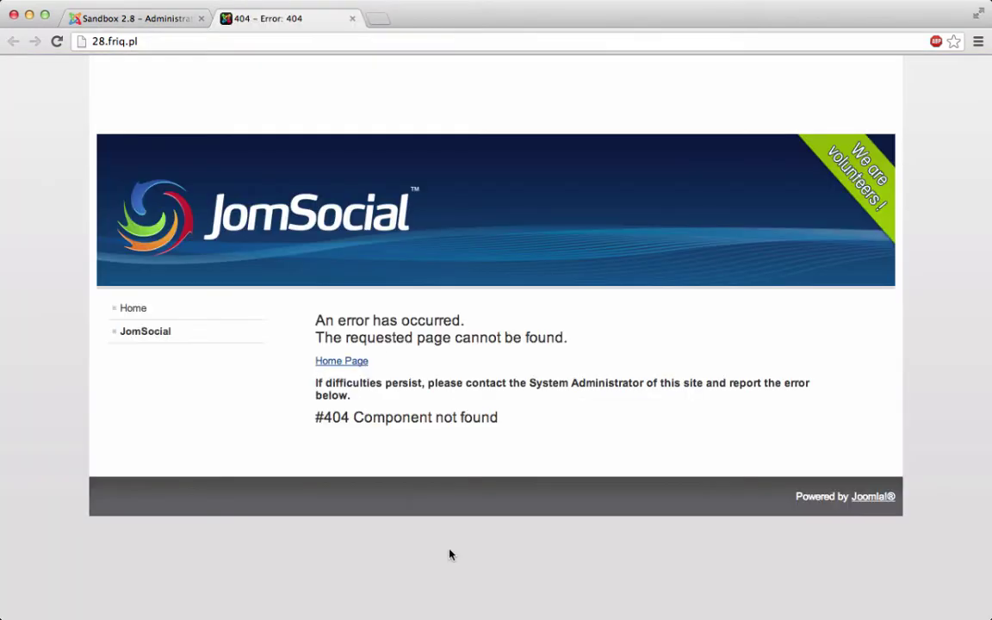
drag(380, 364, 301, 315)
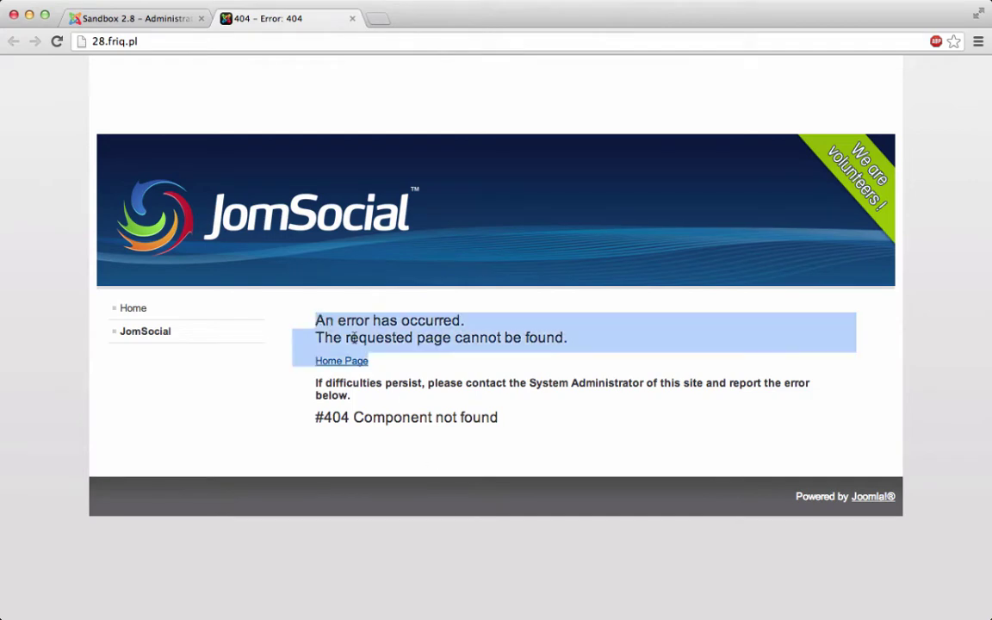
click(550, 551)
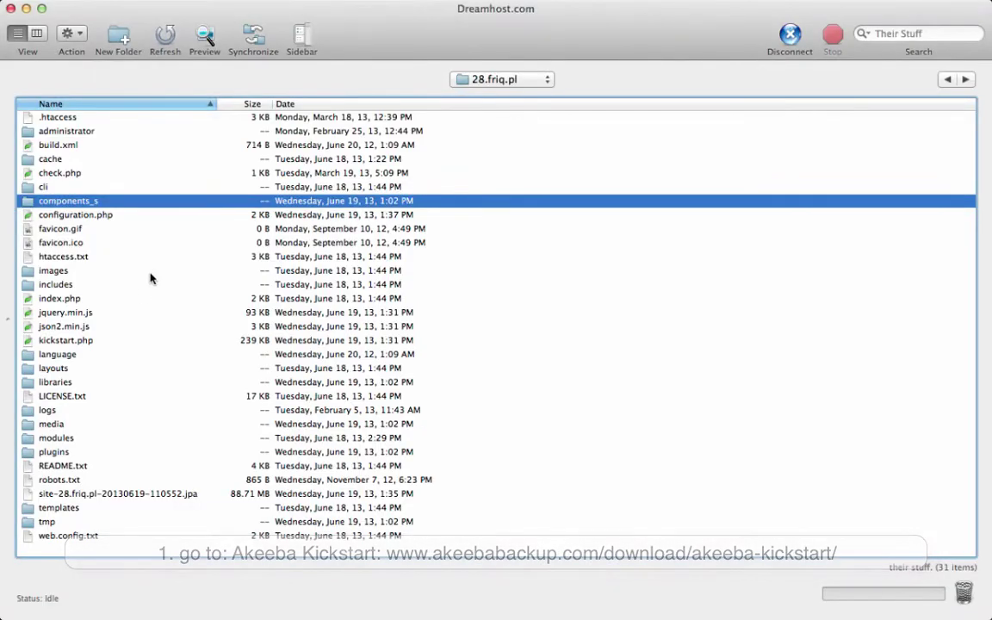
- In the FTP client, upload the unzipped Akeeba Kickstart files to the Joomla root folder 28.friq.pl
click(266, 343)
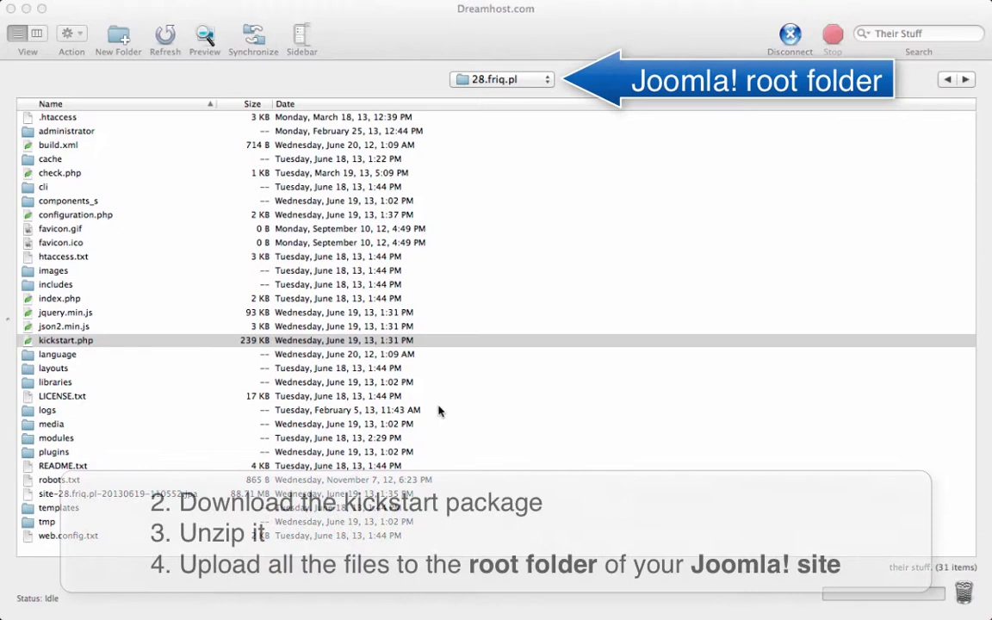
key(h)
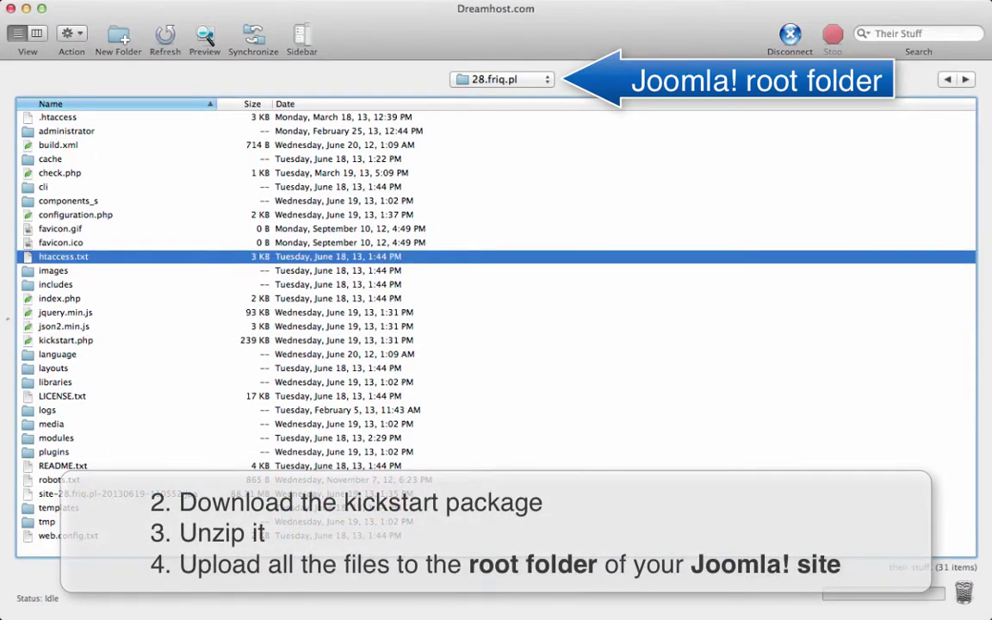
drag(9, 414, 172, 340)
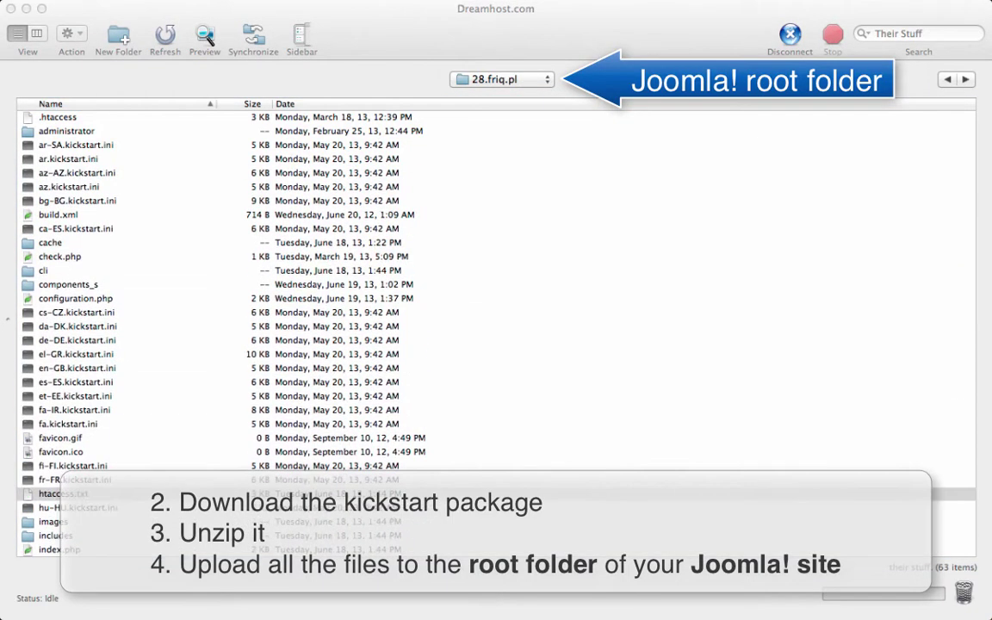
- Upload the backup archive site-28.friq.pl-20130619-114934.jpa to the 28.friq.pl root folder and select it there
click(652, 351)
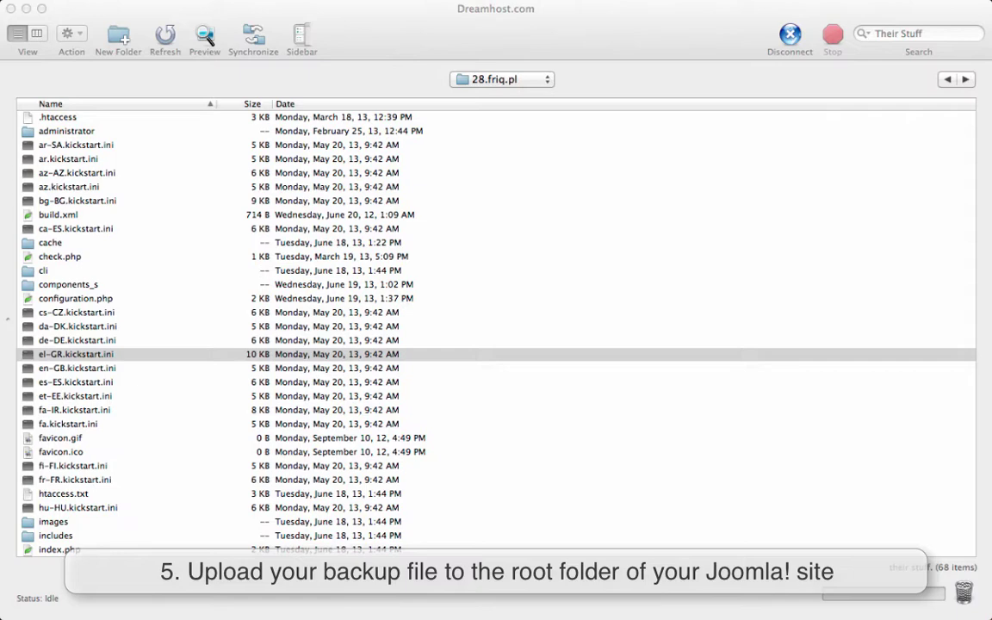
drag(684, 288, 627, 403)
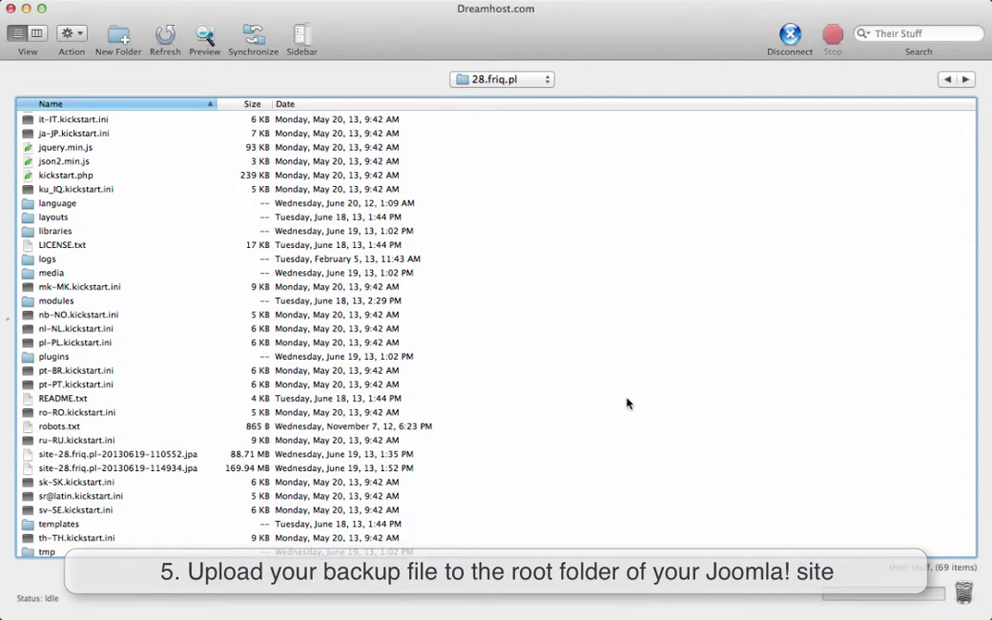
click(250, 468)
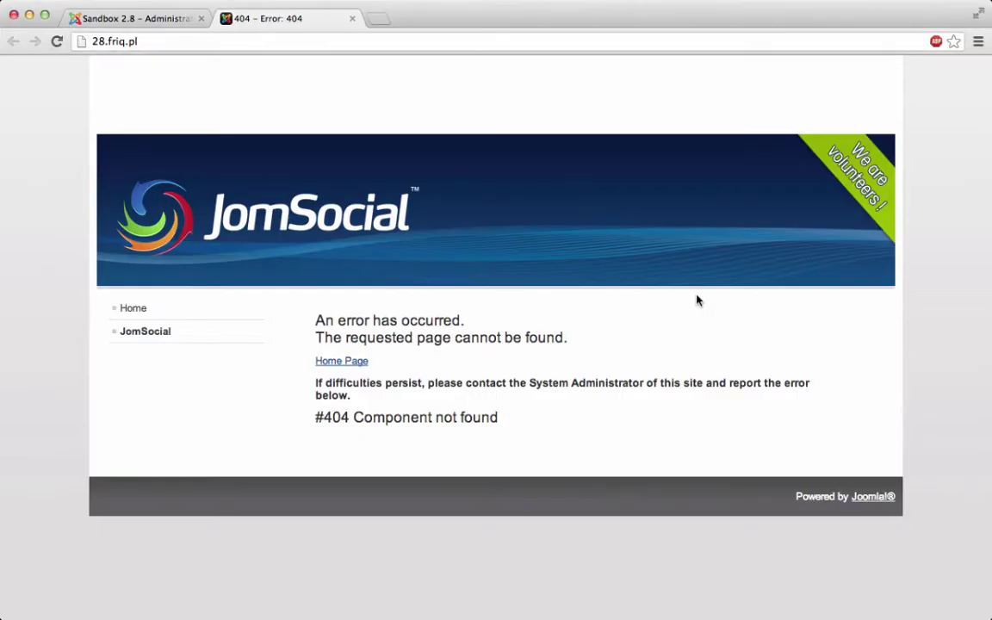
- Switch to the browser, open 28.friq.pl/kickstart.php and close the introductory message about Akeeba Kickstart
click(190, 41)
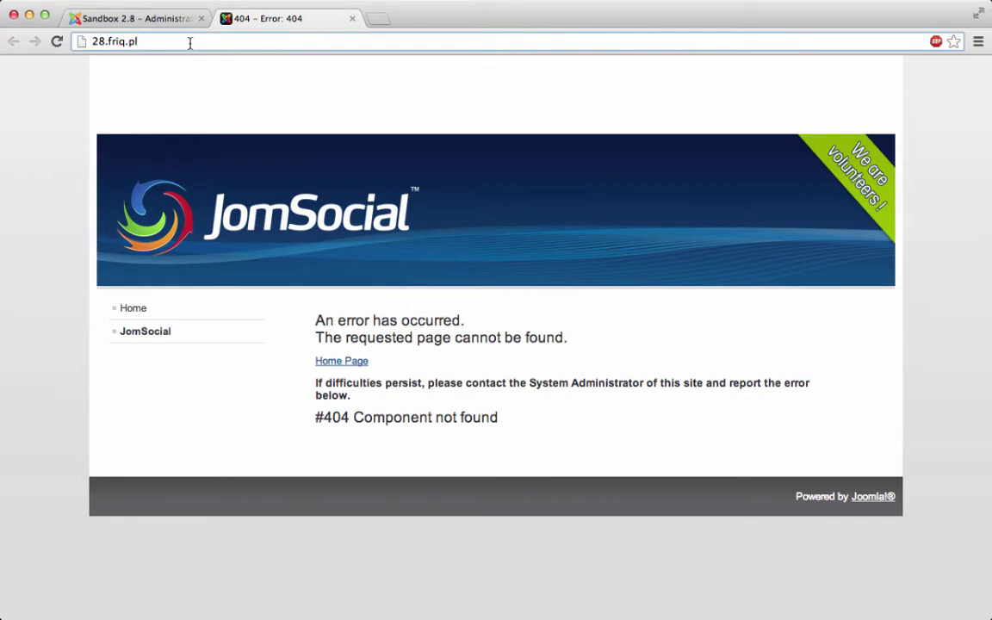
text(/)
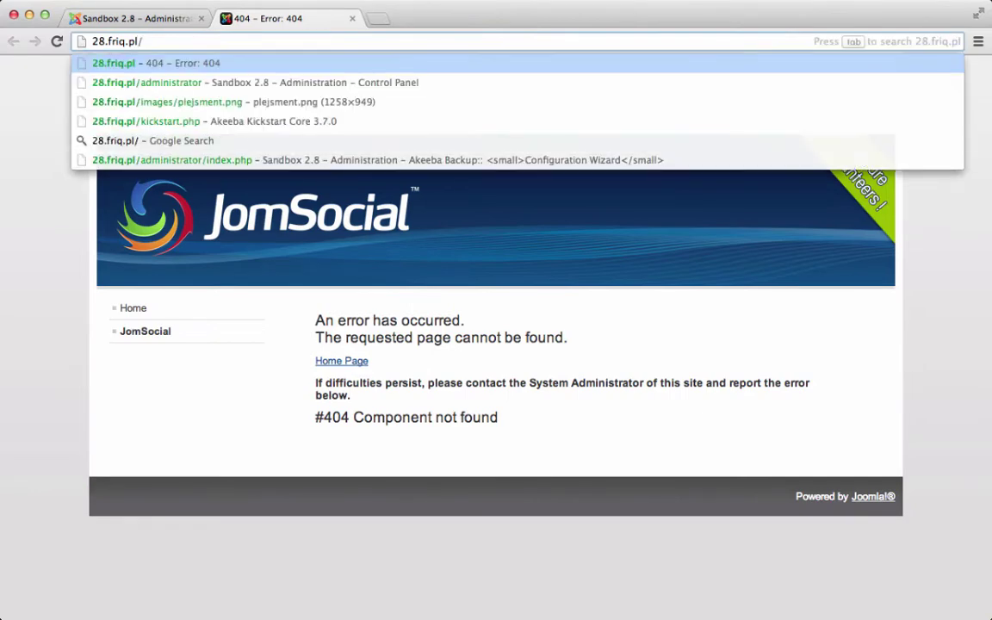
text(kic)
key(Down)
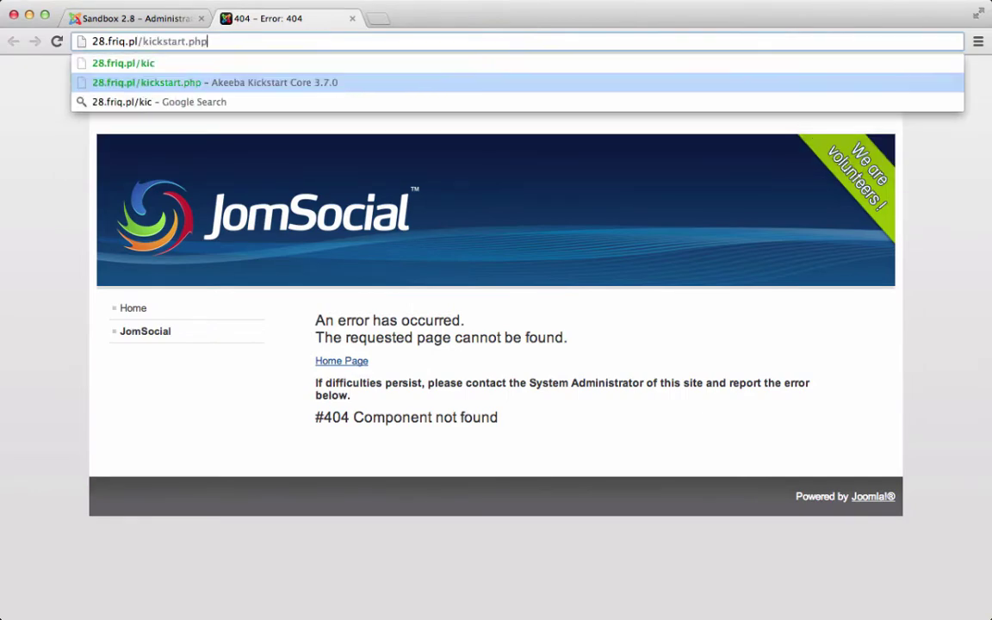
key(Return)
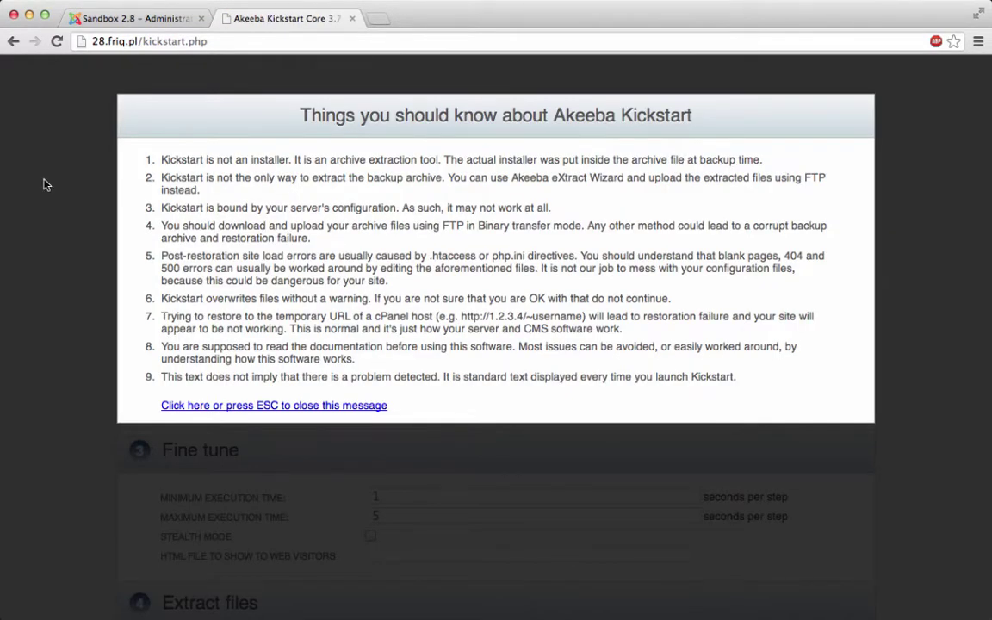
click(324, 404)
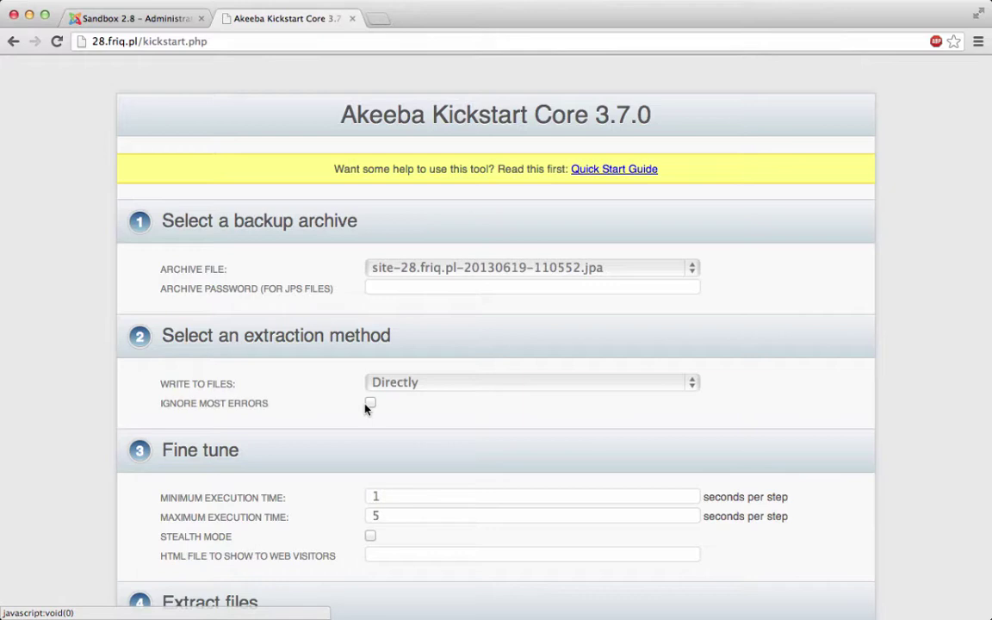
- Choose site-28.friq.pl-20130619-114934.jpa as the archive file to restore
click(659, 269)
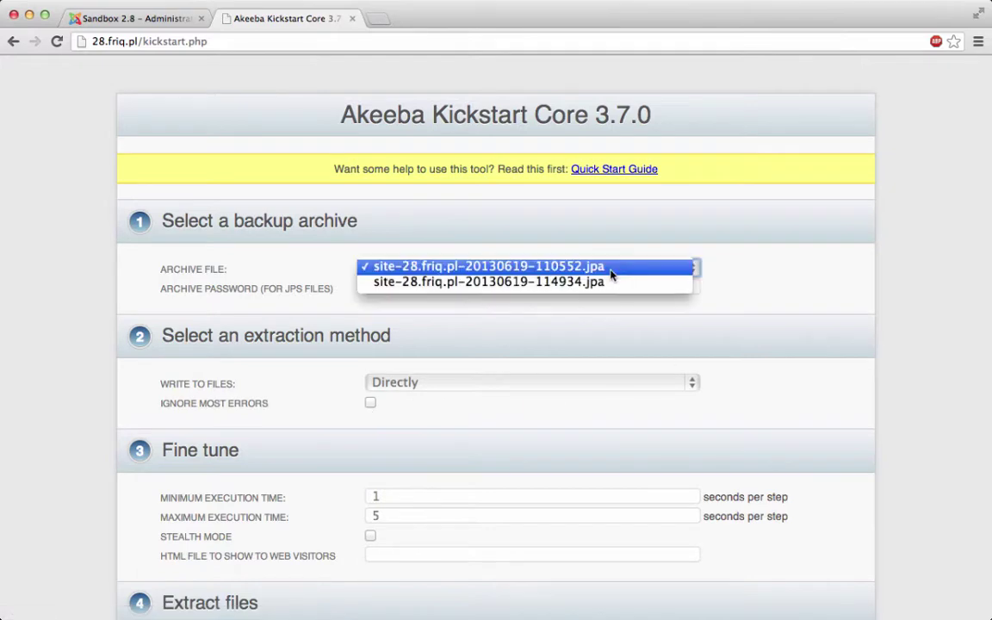
click(744, 275)
click(667, 272)
click(623, 289)
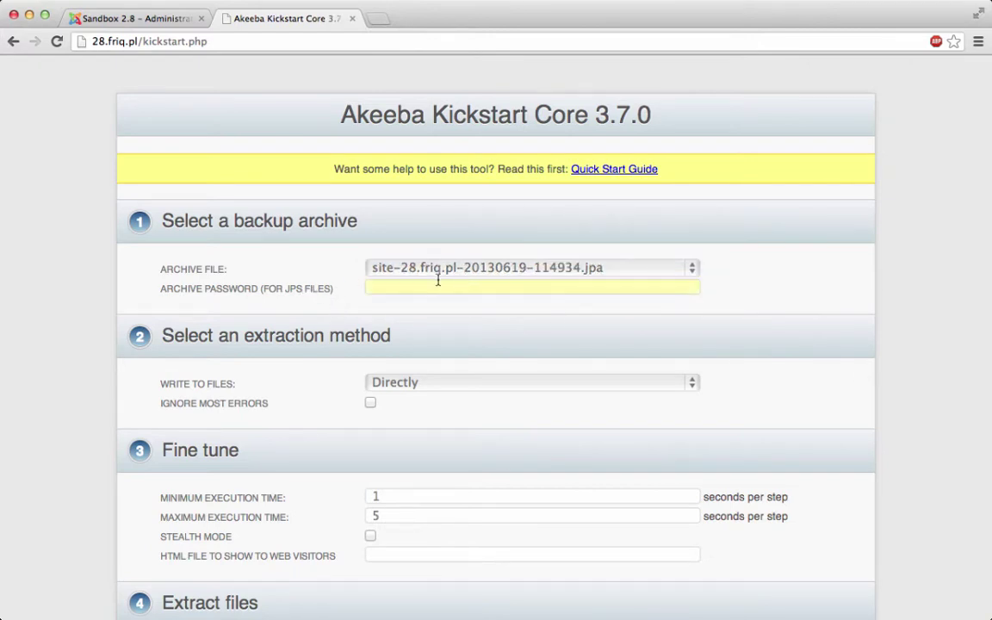
- Review the extraction options and start extracting the selected archive with files written directly
scroll(362, 344, down, 3)
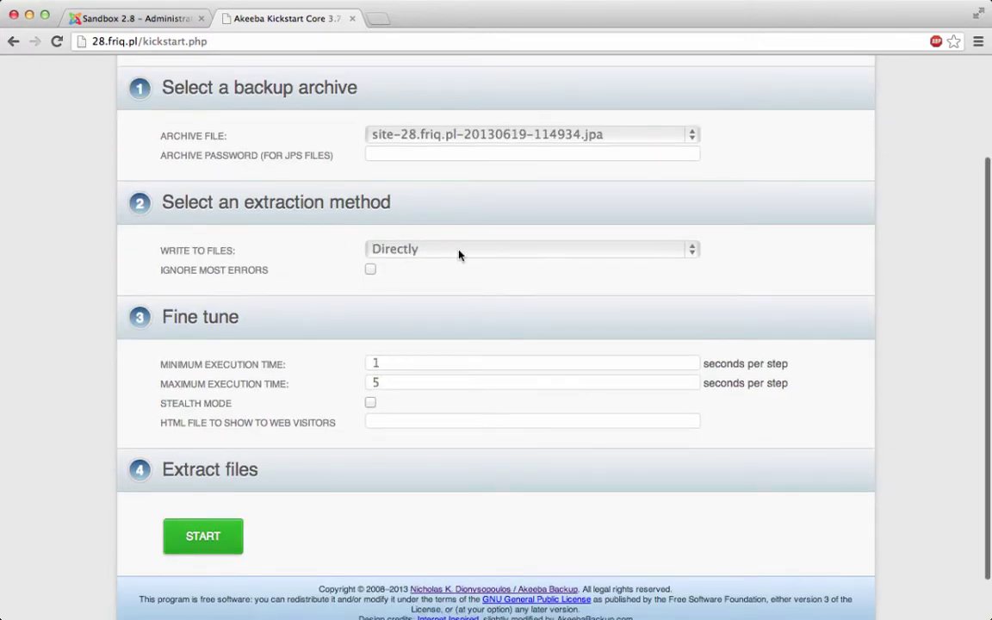
click(458, 253)
click(819, 266)
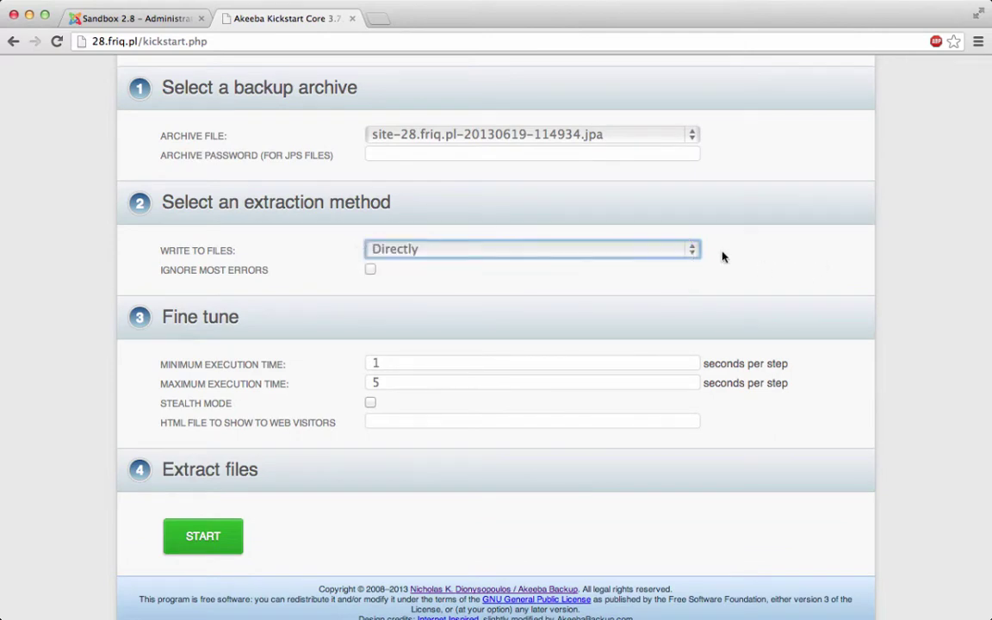
click(555, 252)
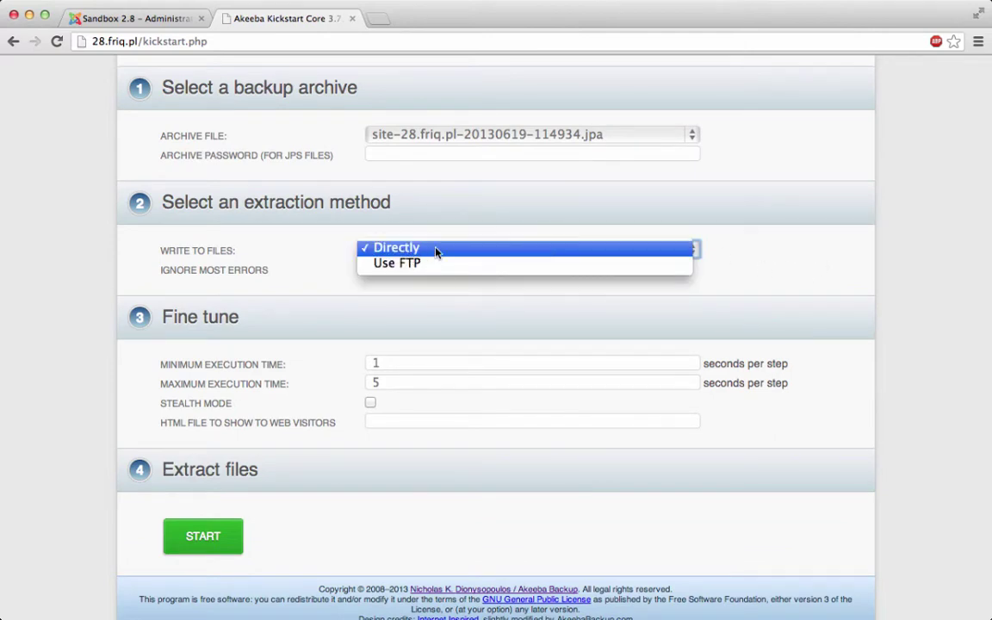
click(771, 262)
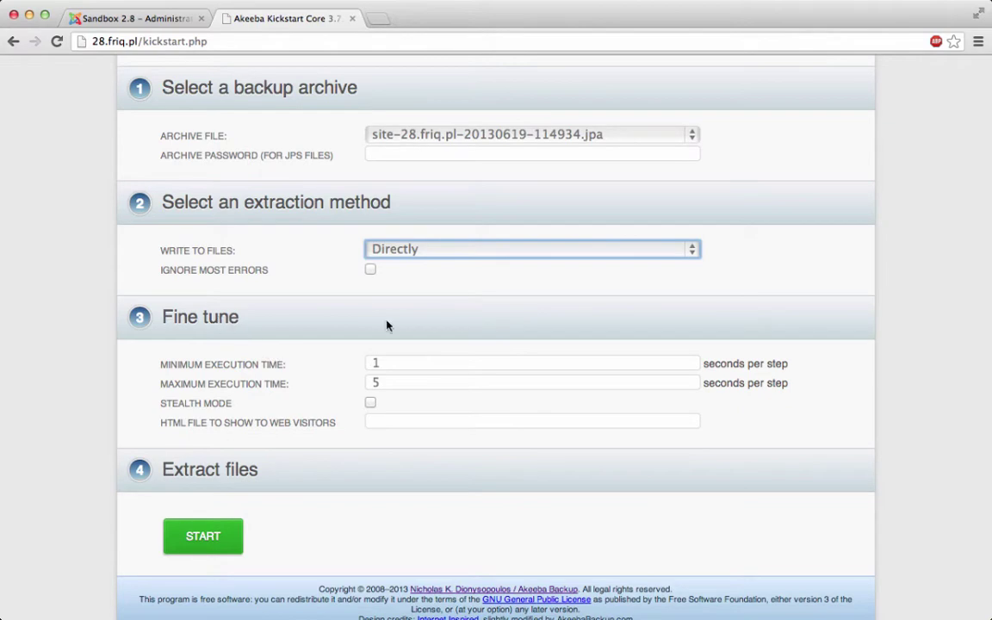
triple_click(258, 384)
click(7, 427)
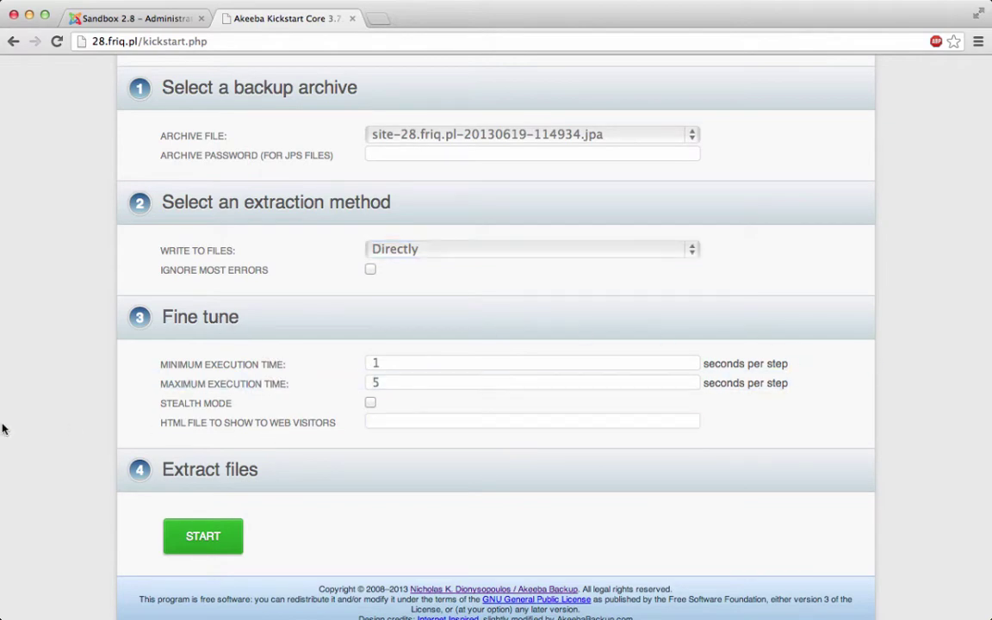
click(203, 535)
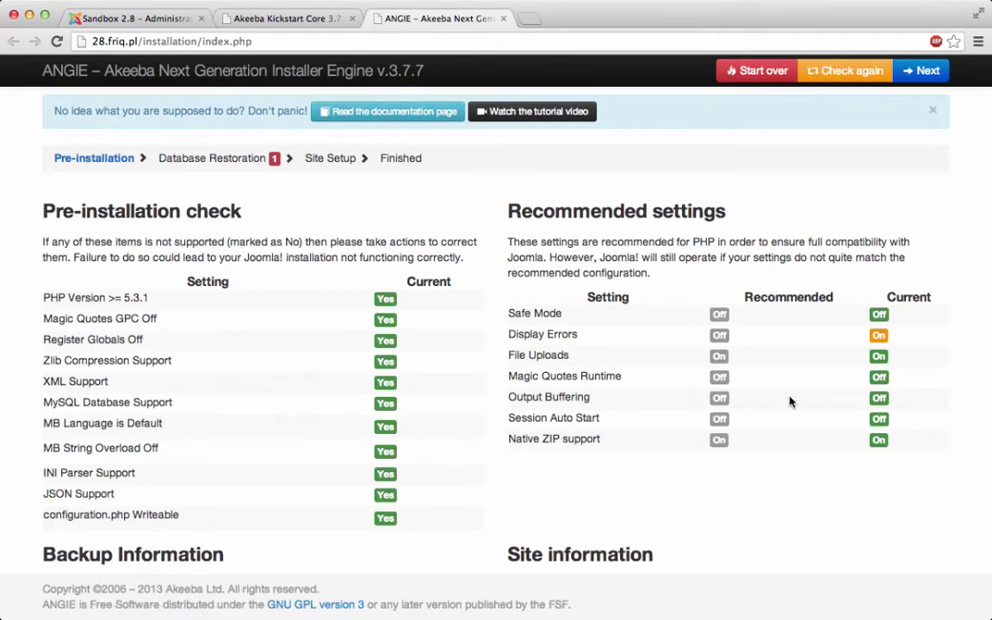
- Review the pre-installation check and recommended settings, and continue to the database restoration
scroll(723, 379, down, 3)
scroll(720, 376, up, 3)
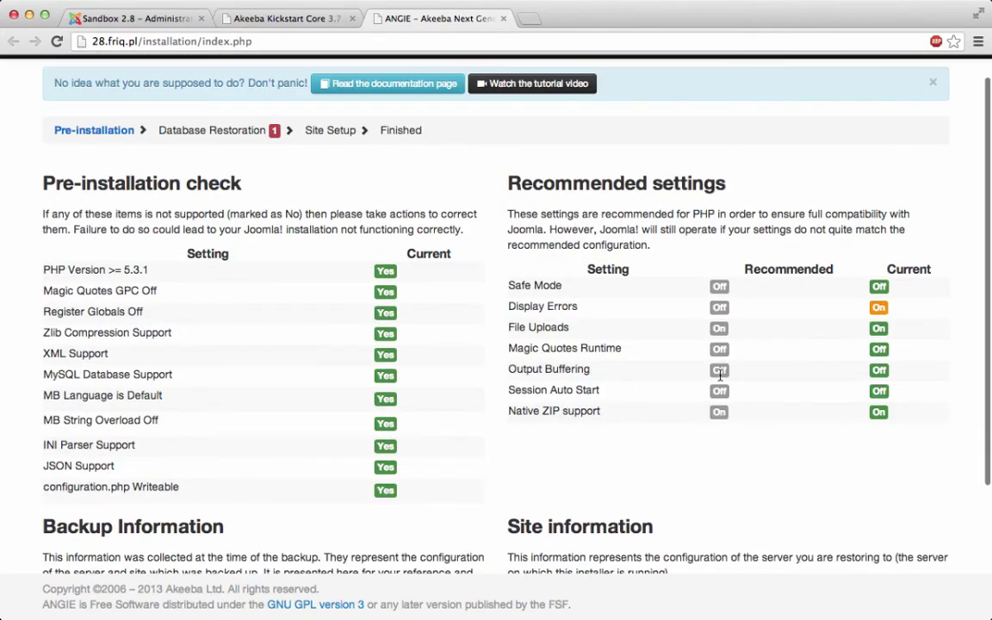
scroll(720, 375, up, 1)
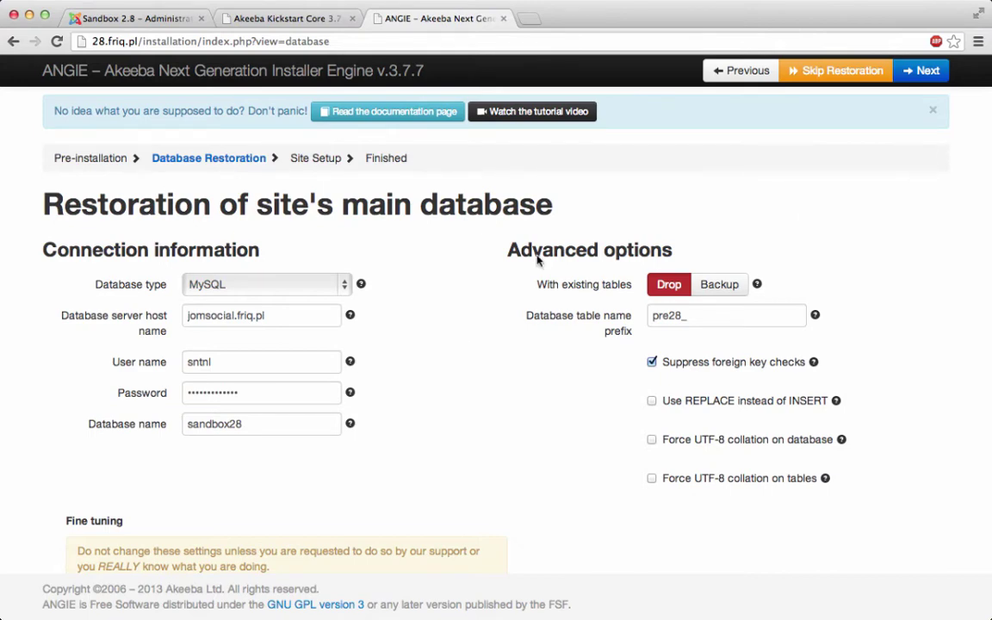
- Restore the site's main database with the prefilled connection details and accept the prefilled site setup
click(927, 74)
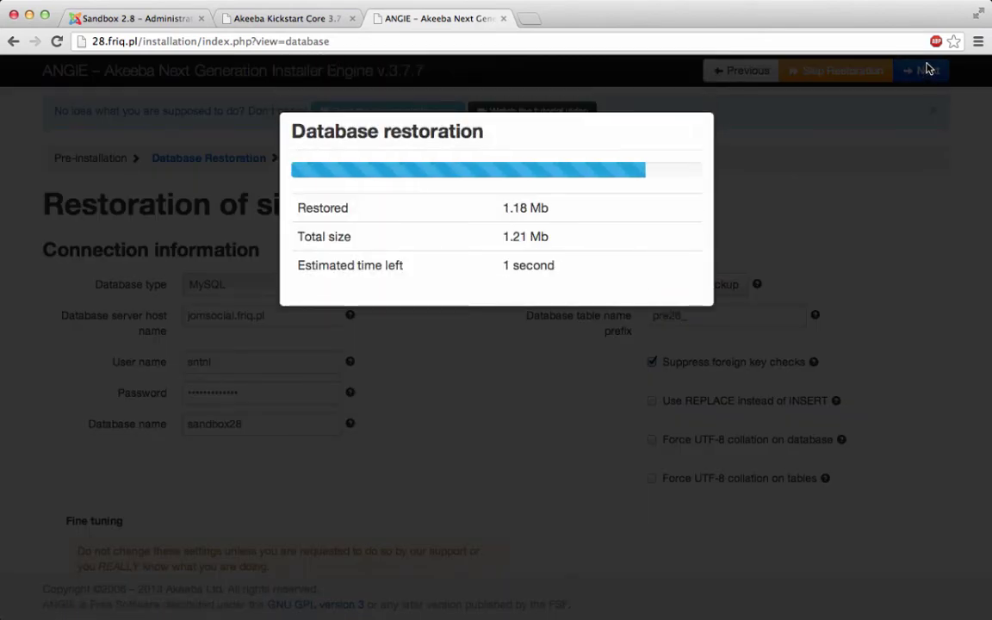
click(927, 70)
click(926, 70)
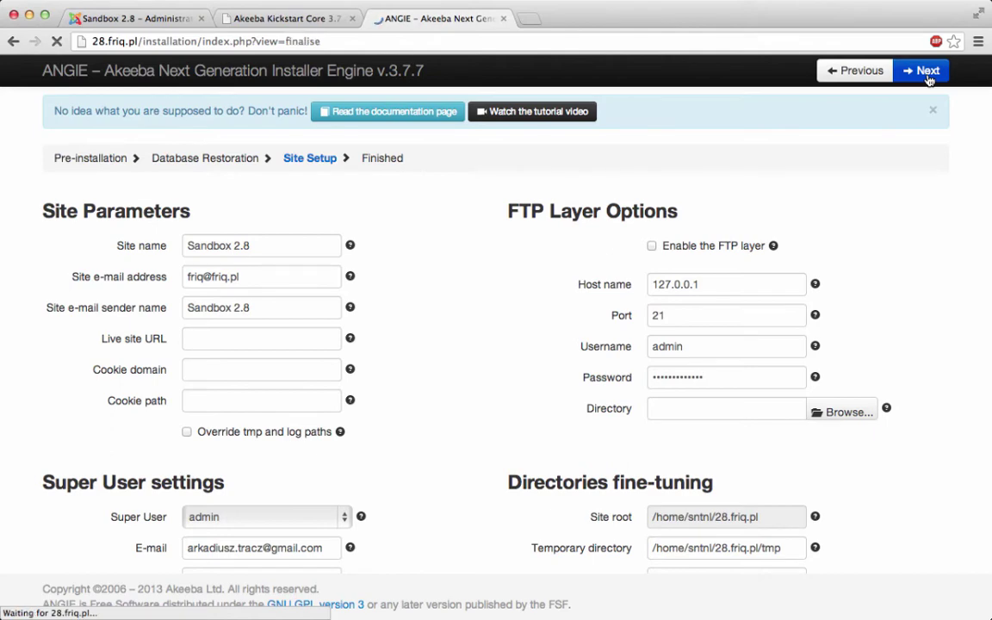
- Remove the installation directory and visit the restored site's front-end to look over its home page
click(476, 365)
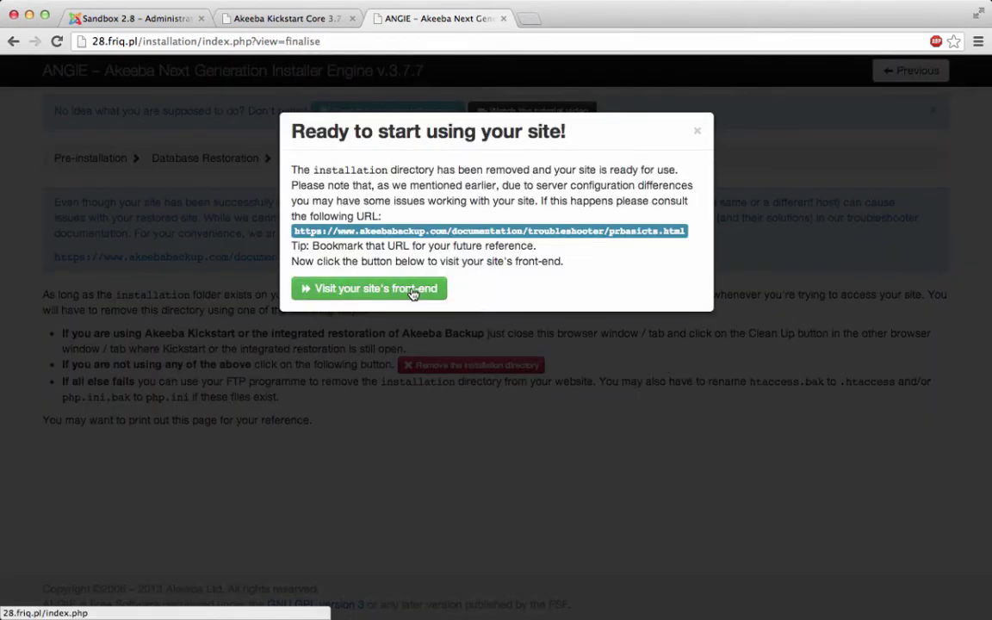
click(412, 291)
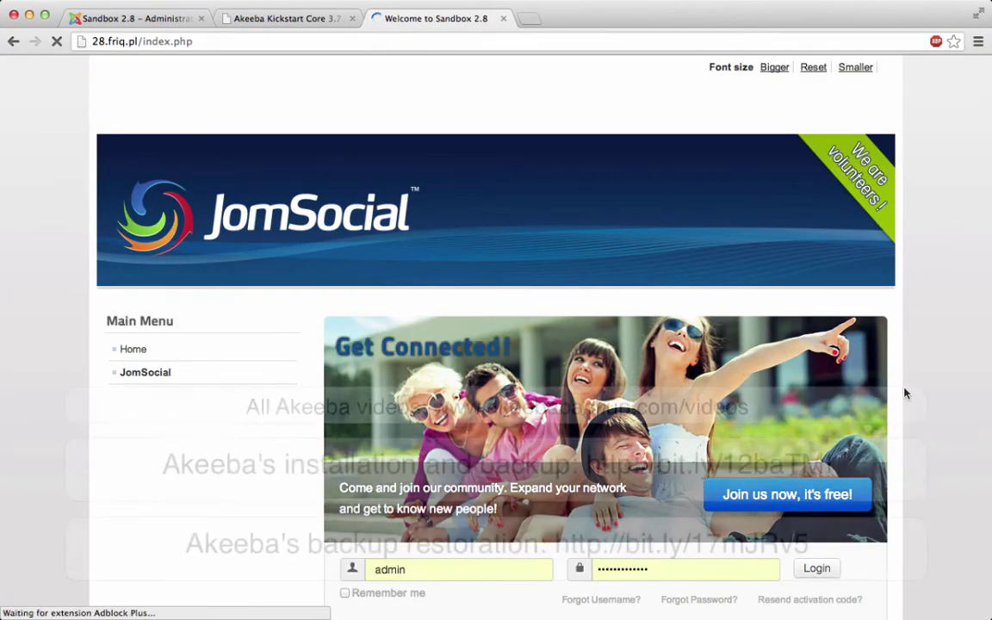
scroll(905, 388, down, 10)
scroll(907, 381, up, 10)
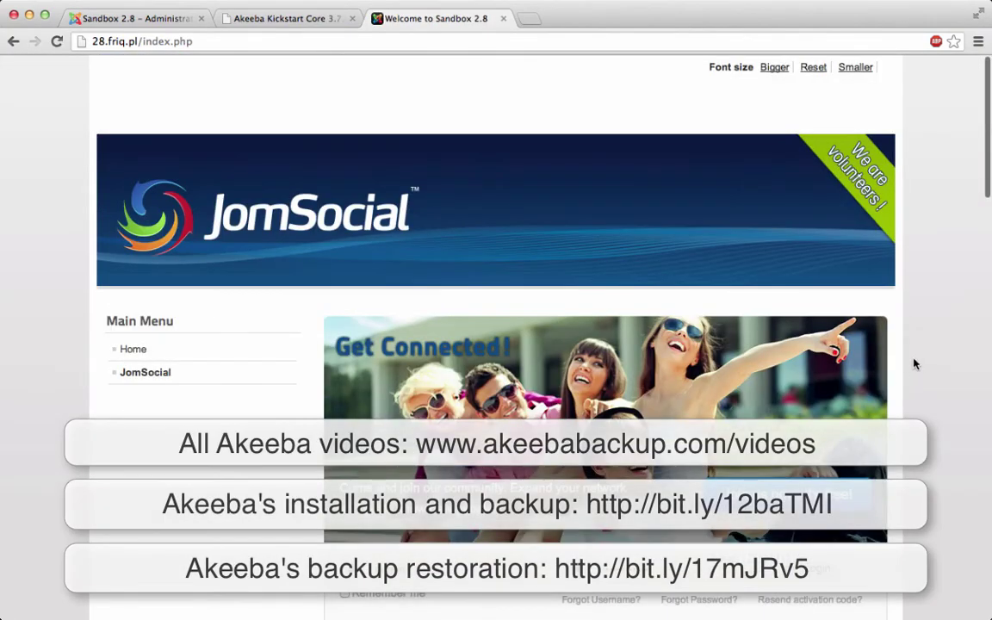
scroll(915, 362, down, 4)
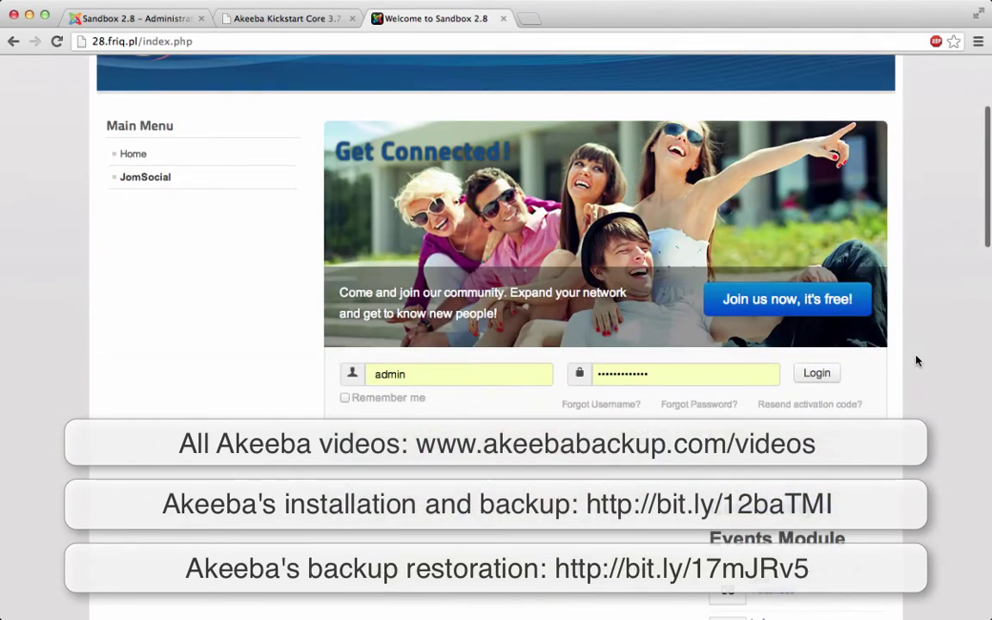
scroll(916, 361, up, 4)
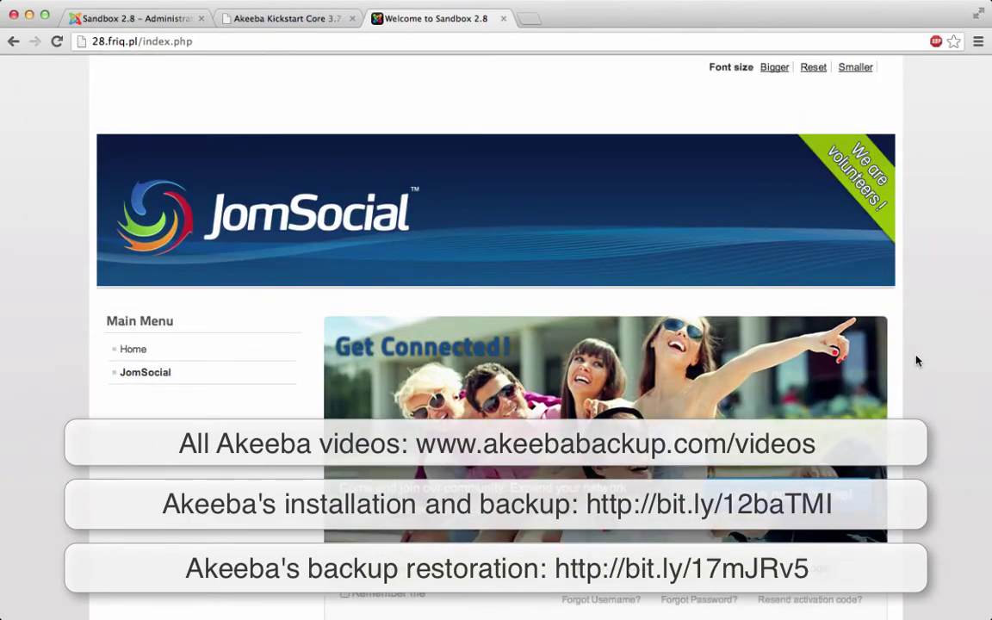